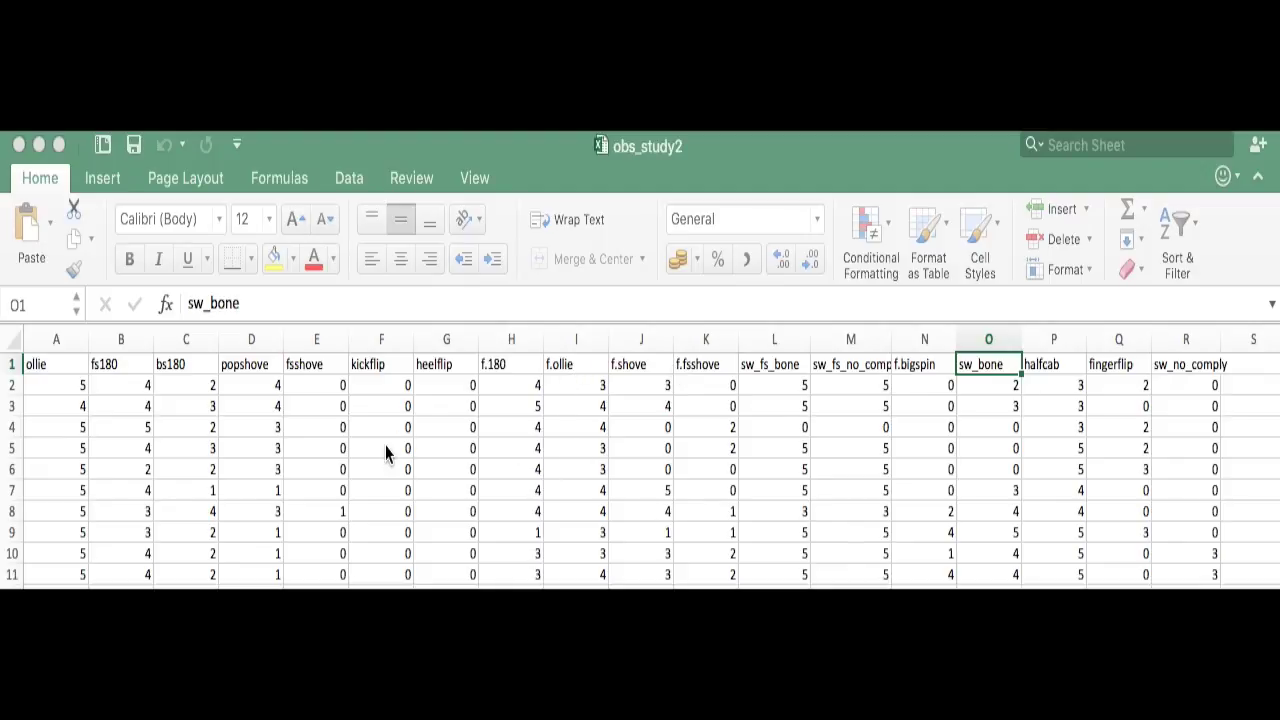
click(257, 365)
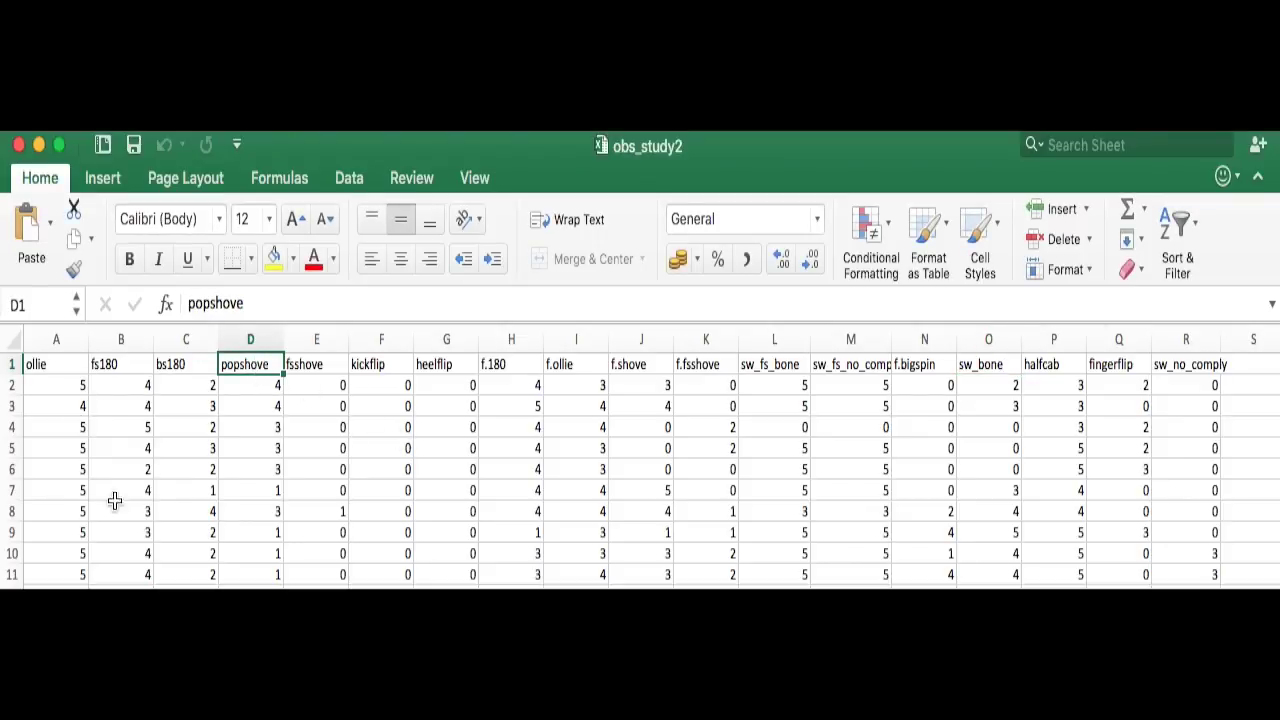
click(77, 390)
click(77, 446)
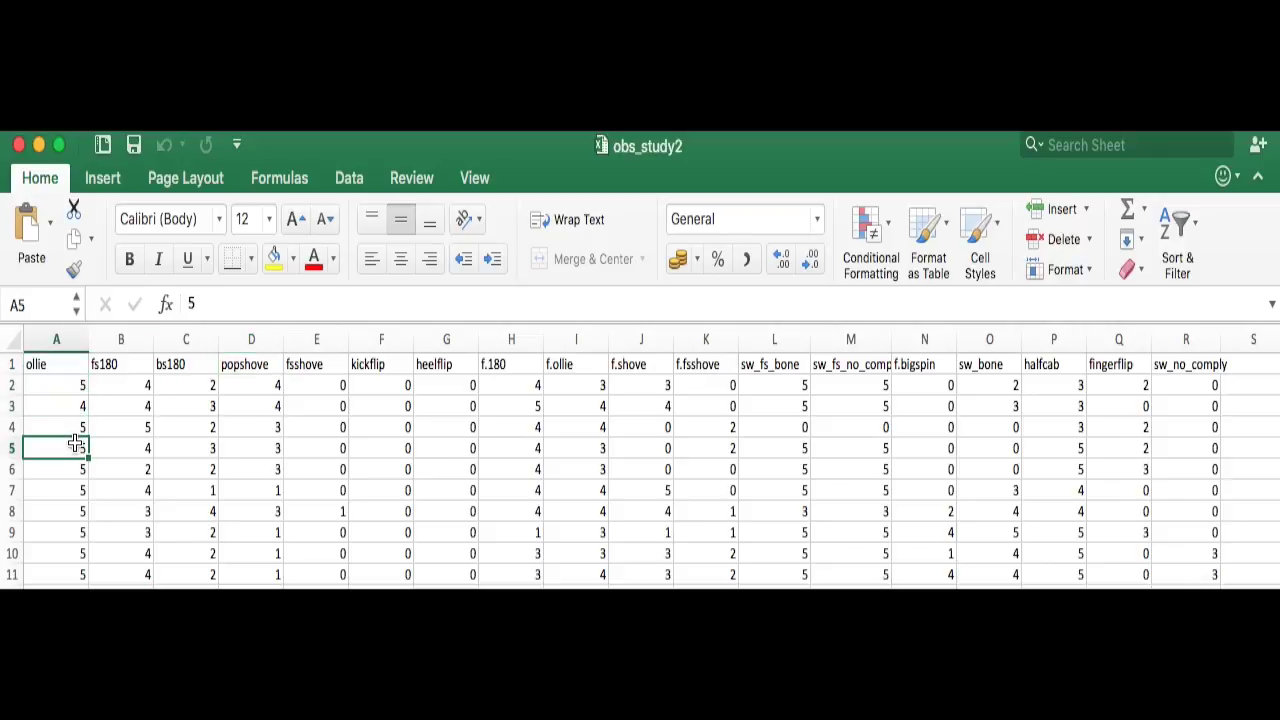
click(77, 428)
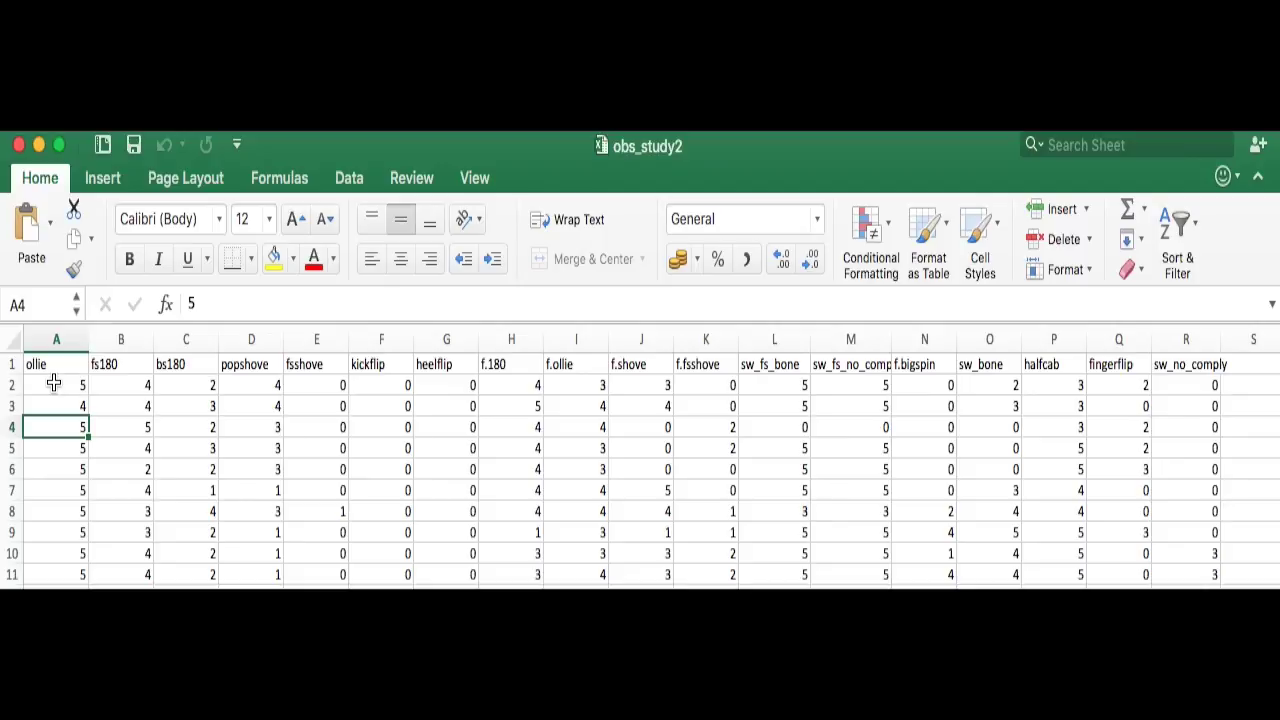
click(1240, 366)
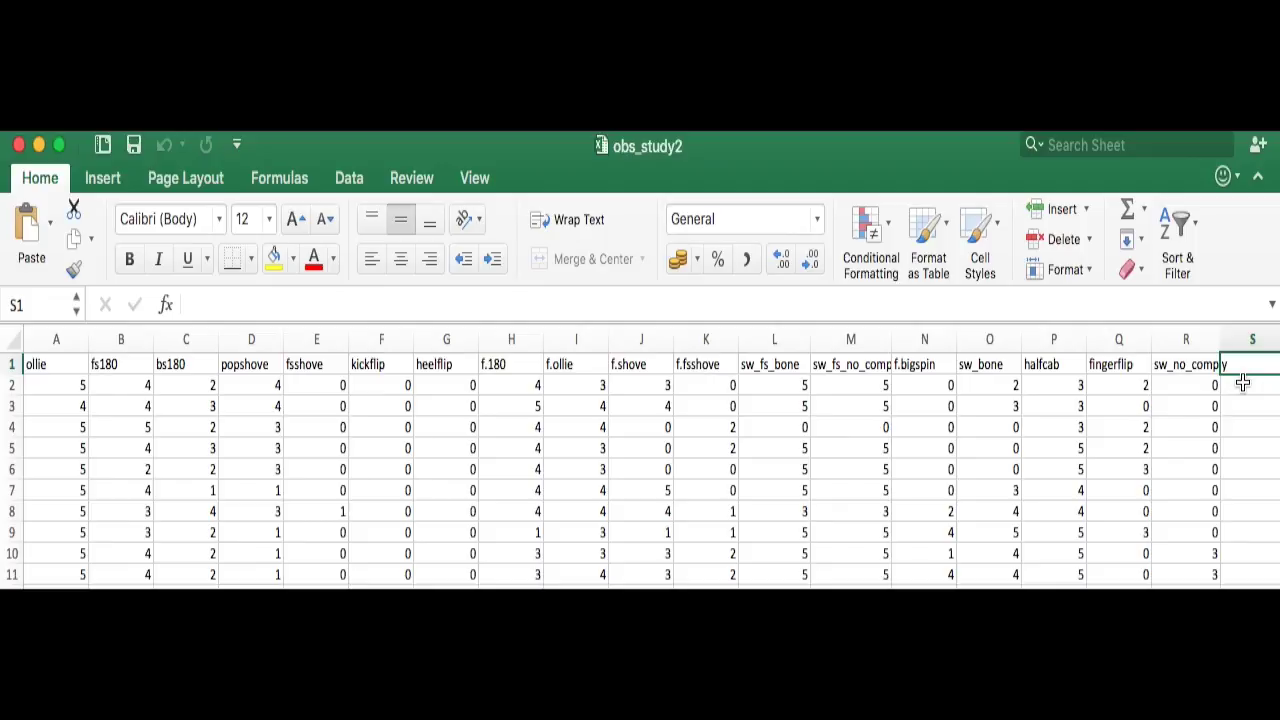
click(1242, 385)
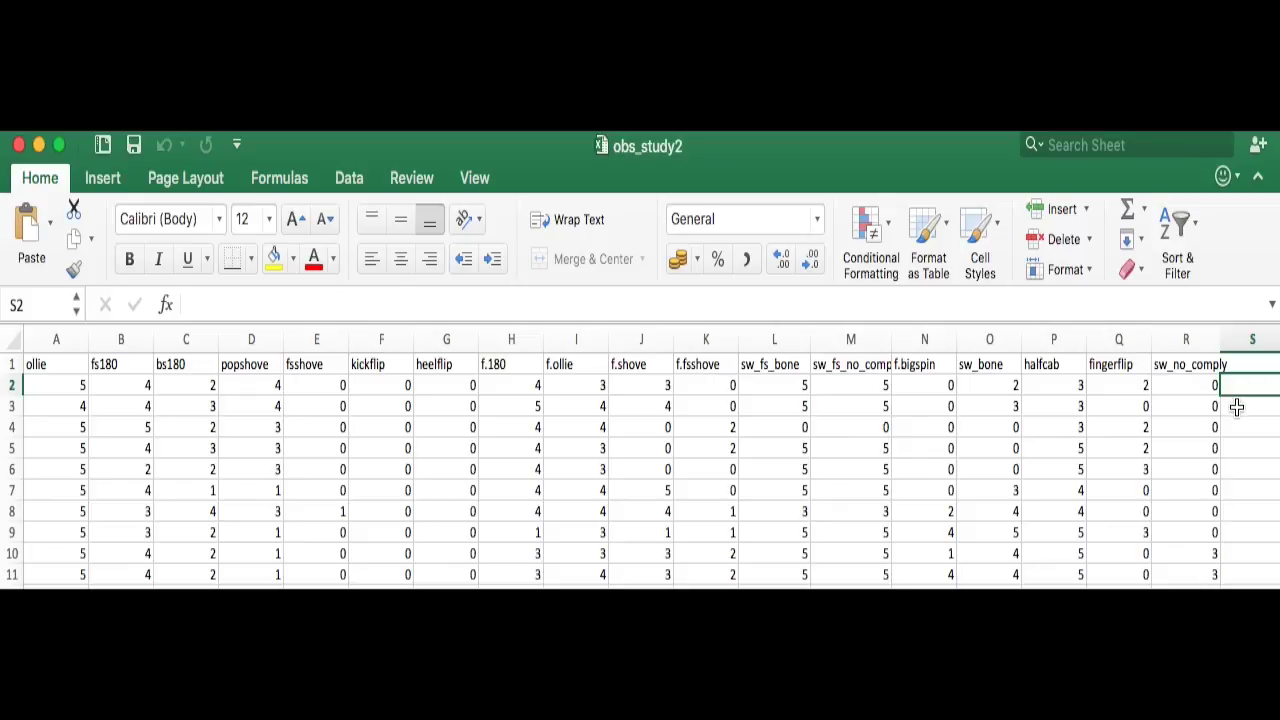
click(1238, 407)
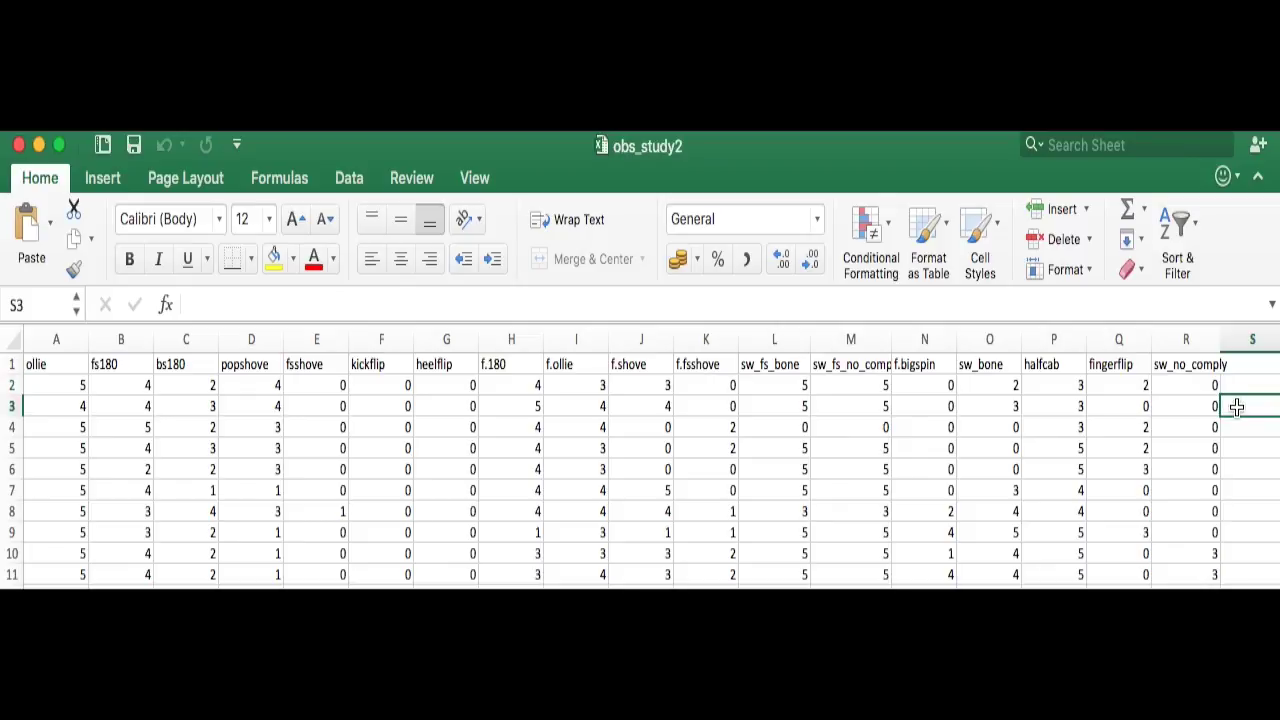